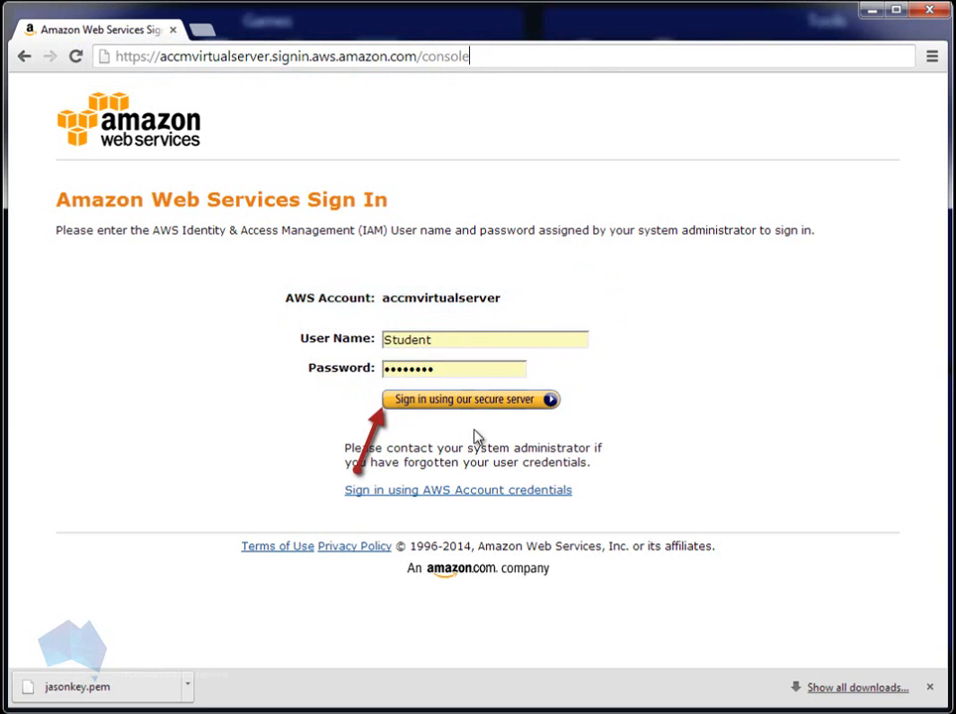
# - Submit the IAM user's name and password to sign in to the console
pyautogui.click(527, 403)
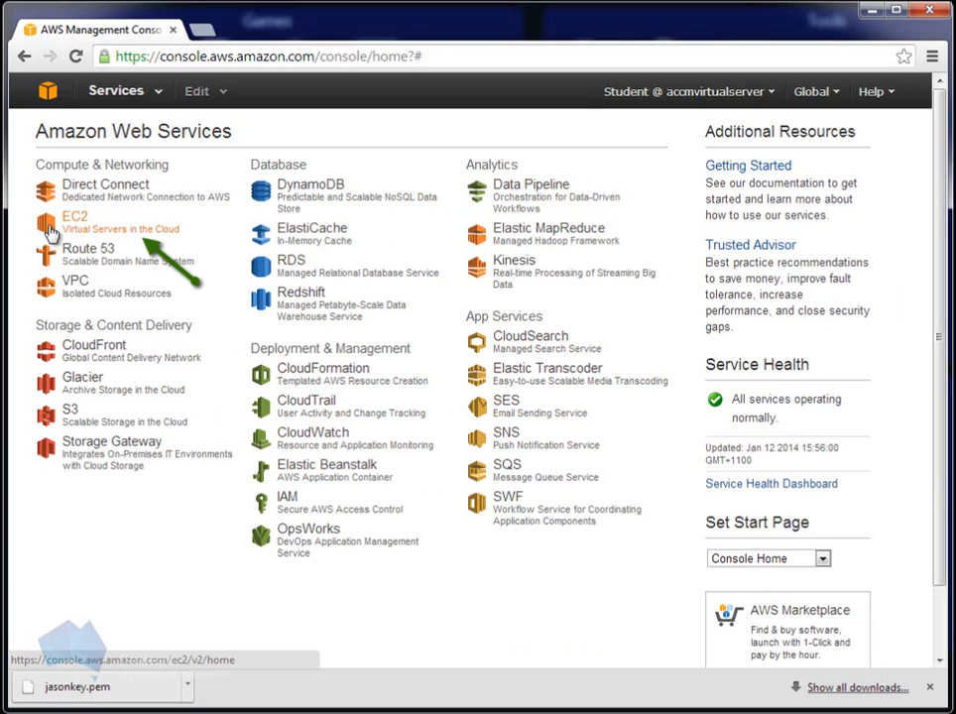
# - Open EC2, switch the region to Asia Pacific (Sydney), and begin a new instance launch
pyautogui.click(103, 233)
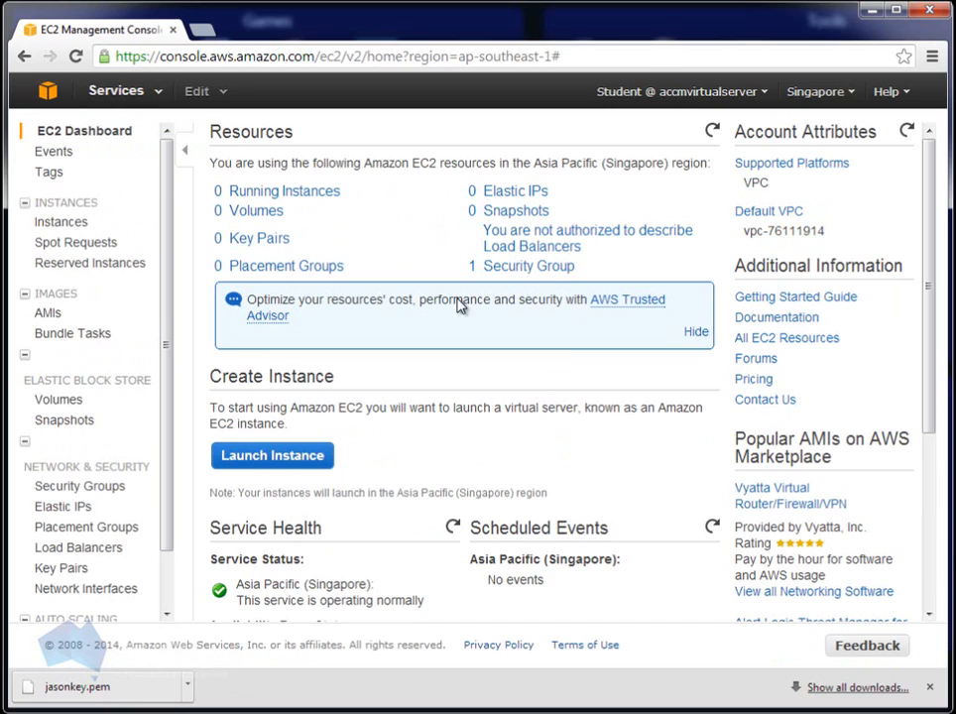
pyautogui.click(849, 94)
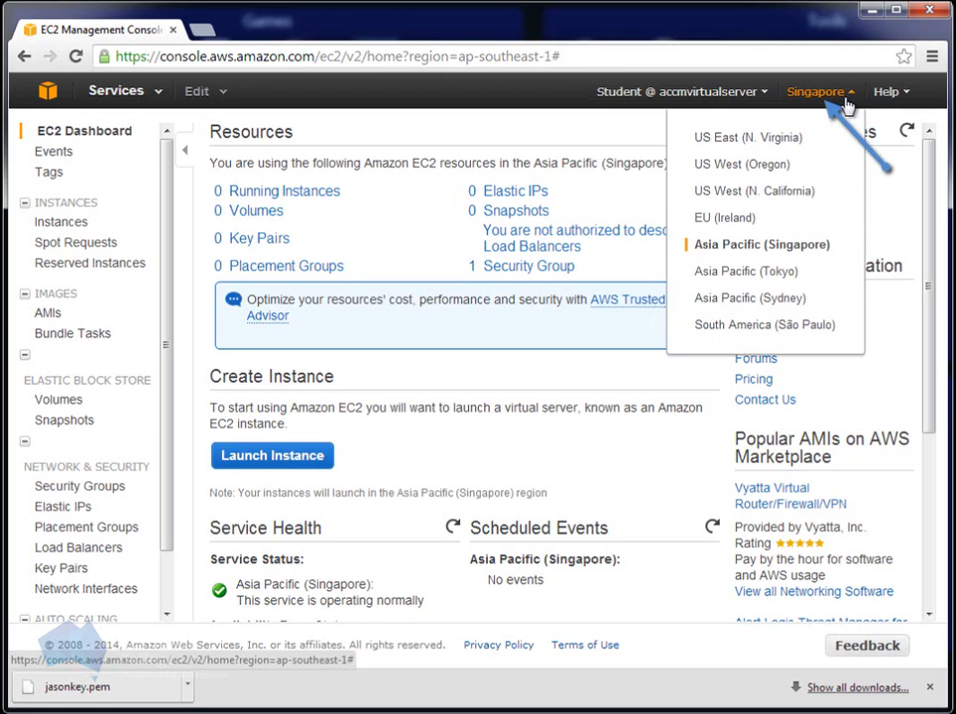
pyautogui.click(751, 301)
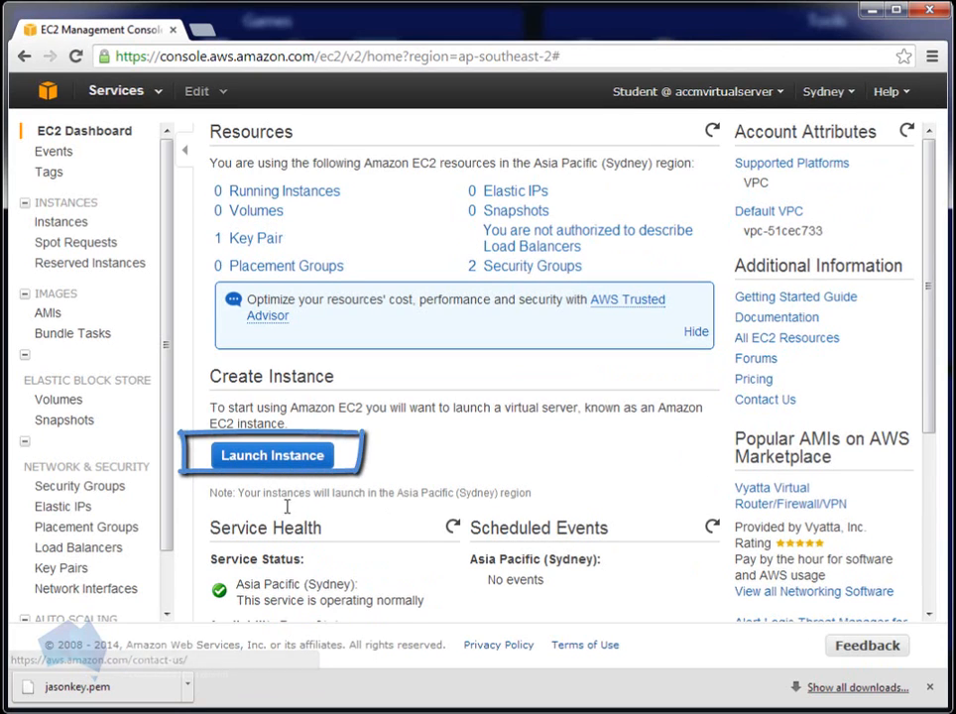
pyautogui.click(278, 455)
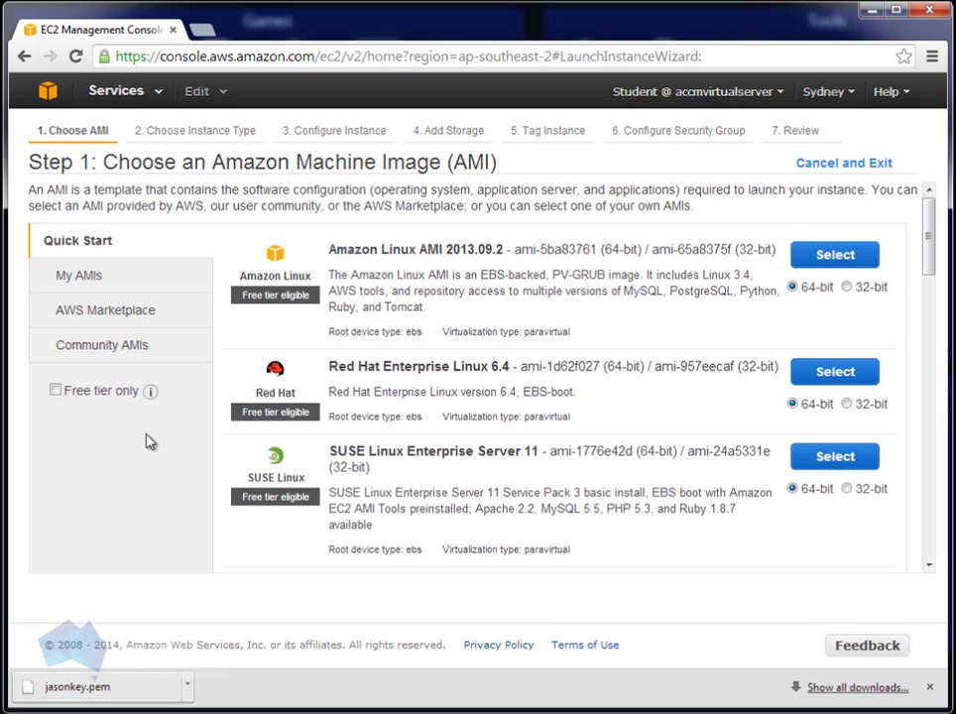
# - Filter AMIs to free tier only and locate Windows Server 2008 R2 Base (ami-133fa329)
pyautogui.click(55, 391)
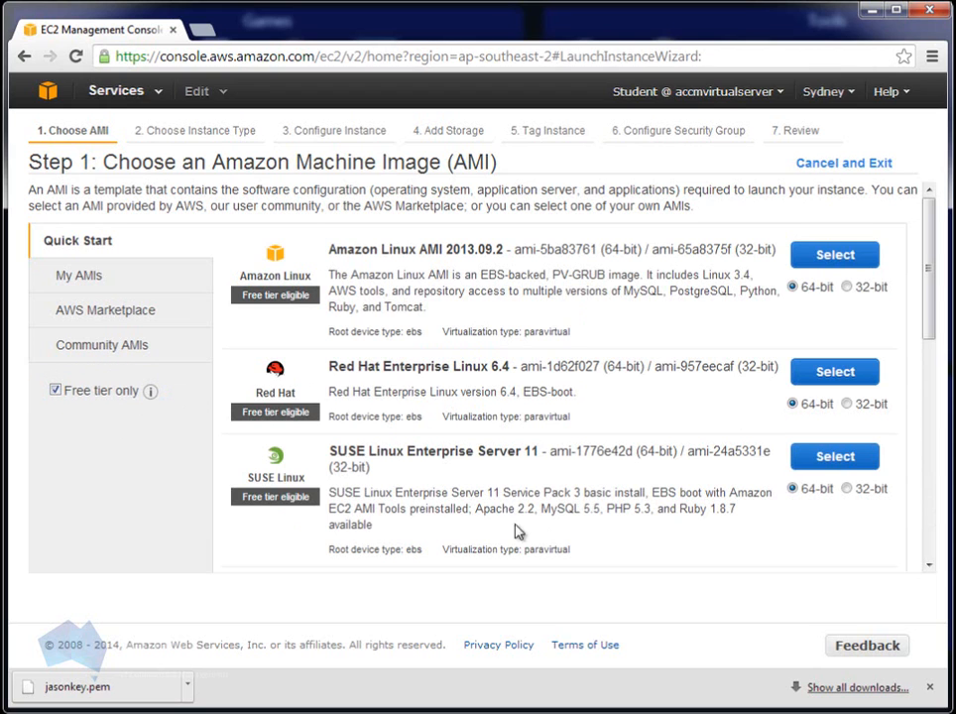
pyautogui.scroll(-8, 638, 451)
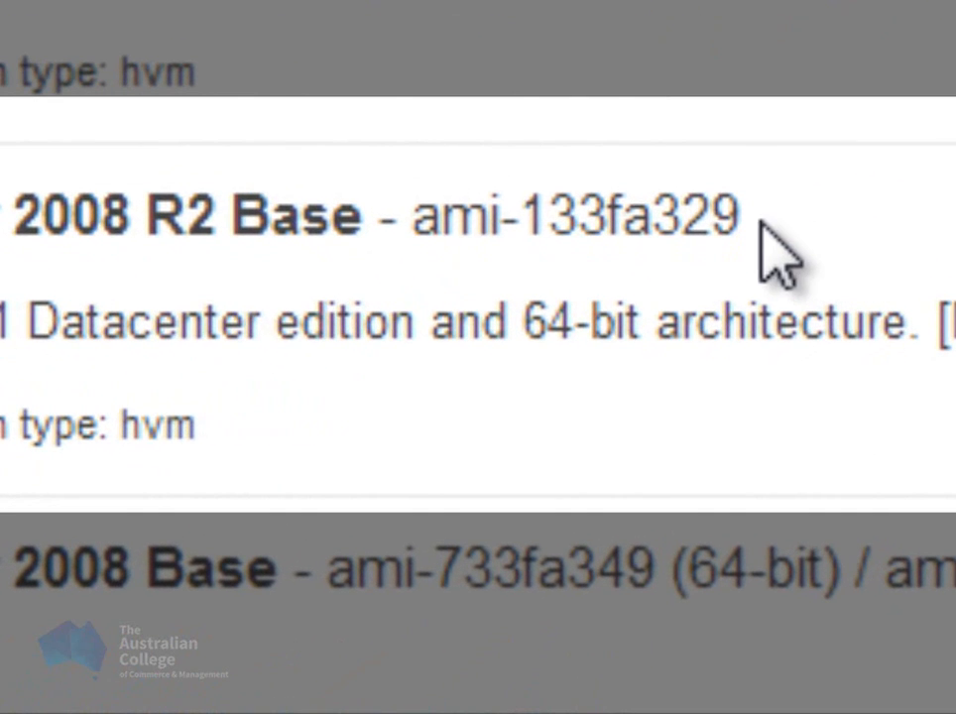
pyautogui.moveTo(761, 224); pyautogui.dragTo(395, 213)
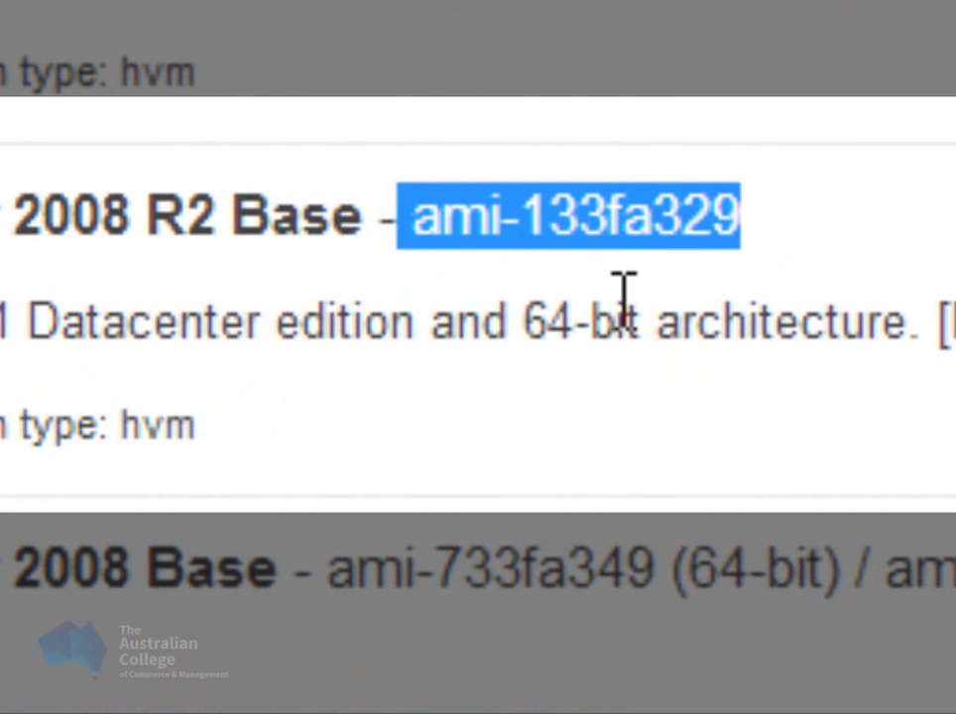
pyautogui.click(579, 317)
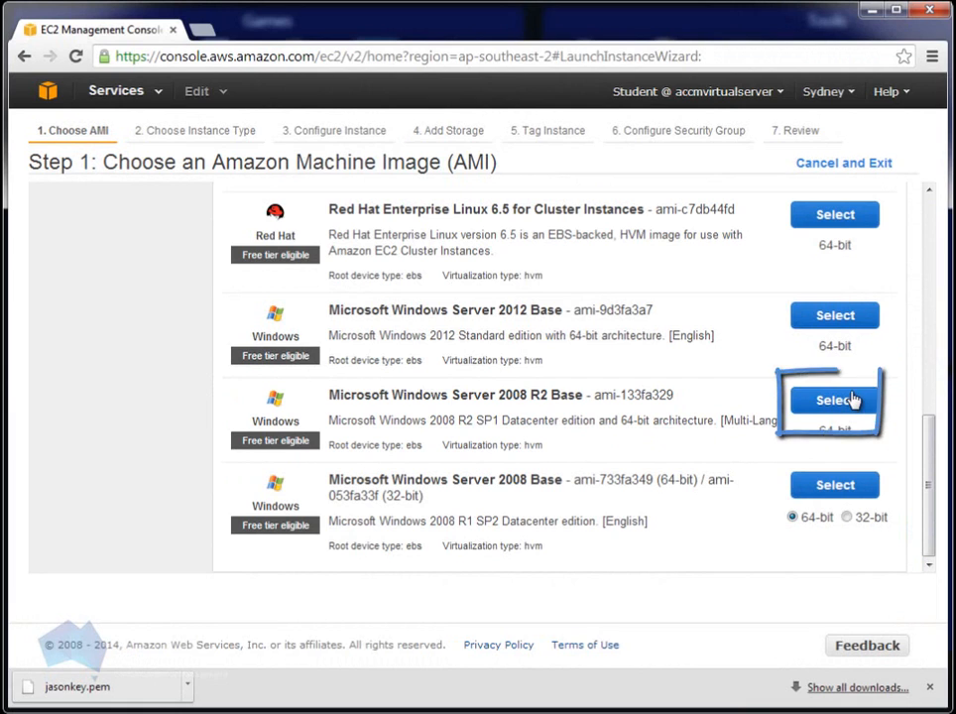
# - Select the Windows Server 2008 R2 Base AMI and keep the t1.micro instance type
pyautogui.click(837, 400)
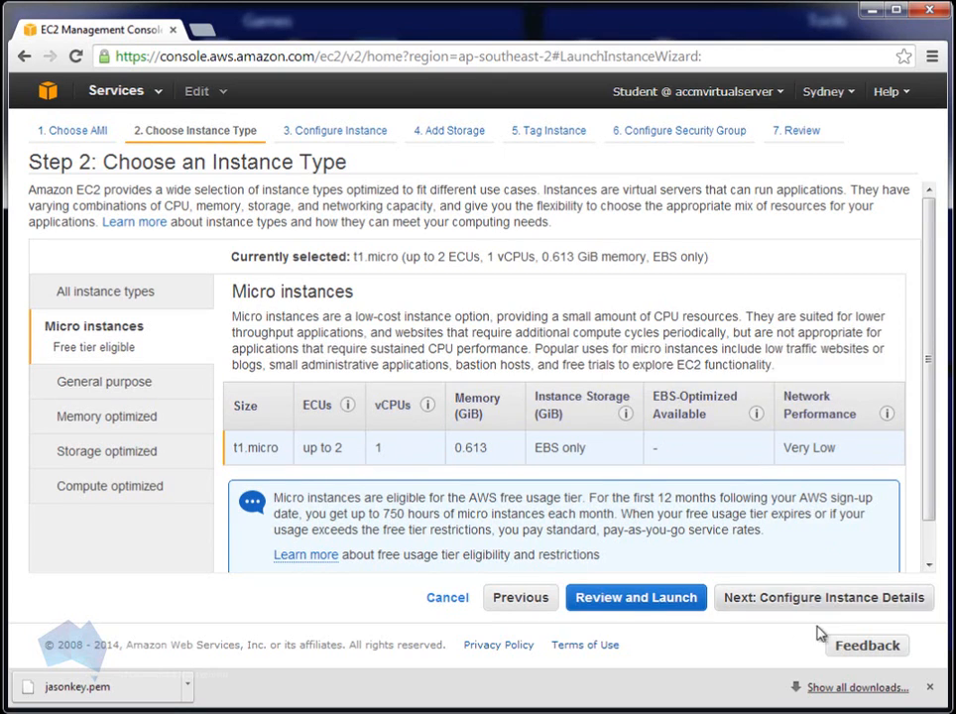
pyautogui.click(910, 600)
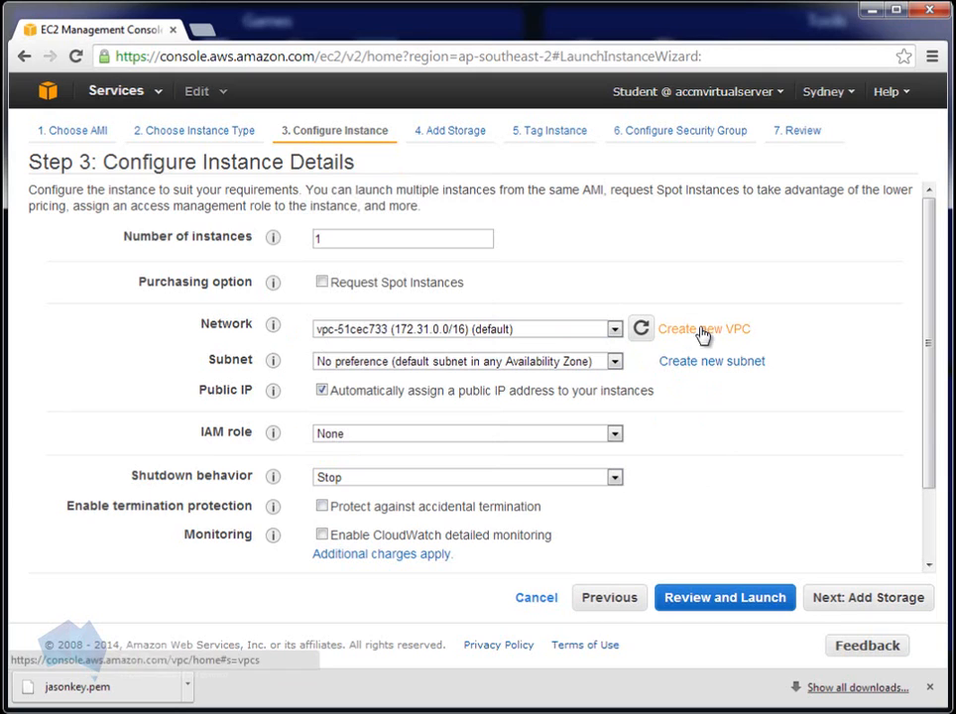
# - Accept the default instance details (1 instance, default VPC) and continue to storage
pyautogui.click(858, 599)
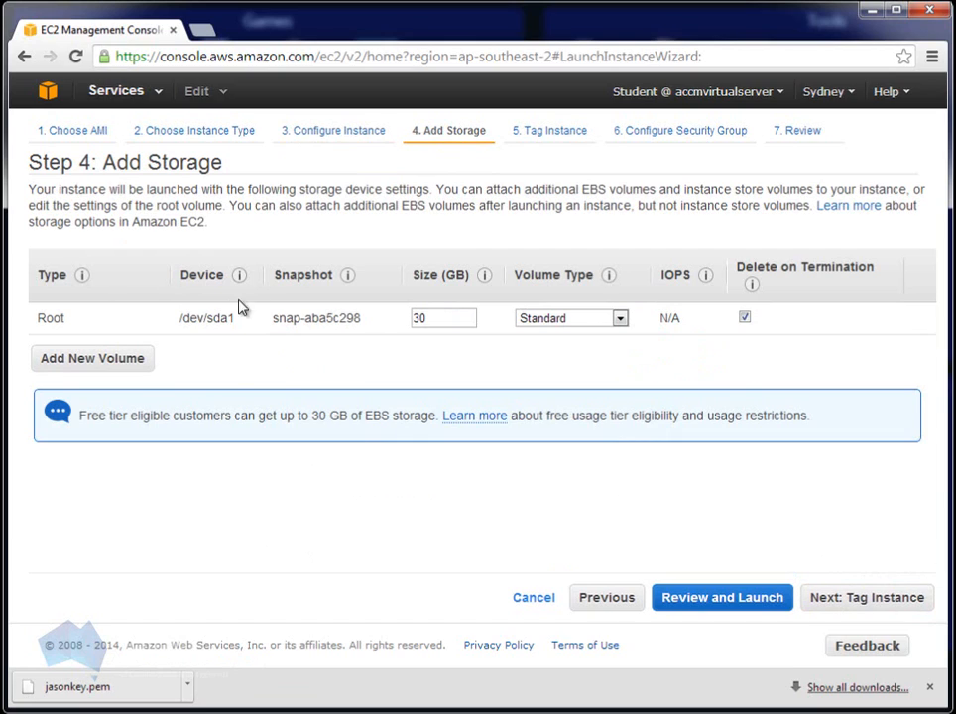
# - Keep the 30 GB Standard root volume and continue to instance tagging
pyautogui.doubleClick(447, 318)
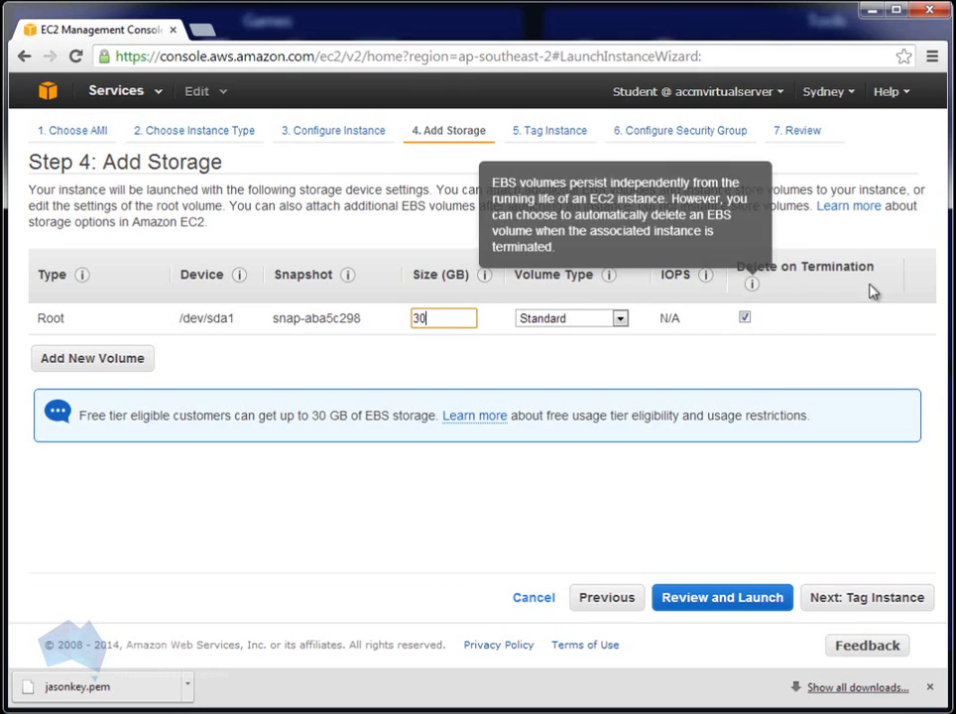
pyautogui.click(856, 600)
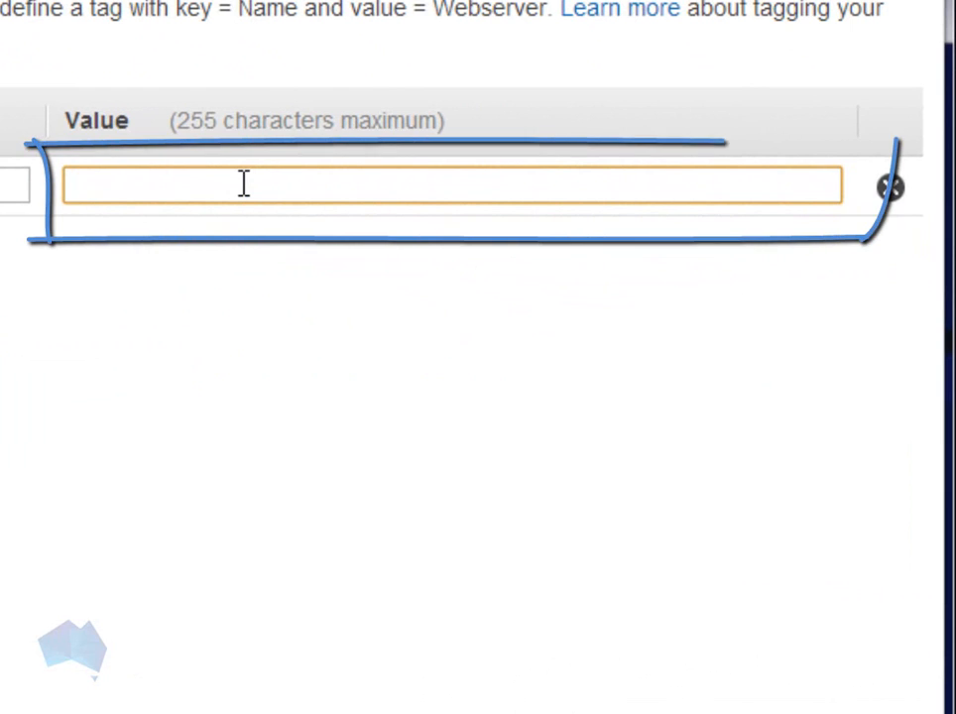
# - Enter the owner's full name as the Name tag value and continue to security groups
pyautogui.write('Jason ')
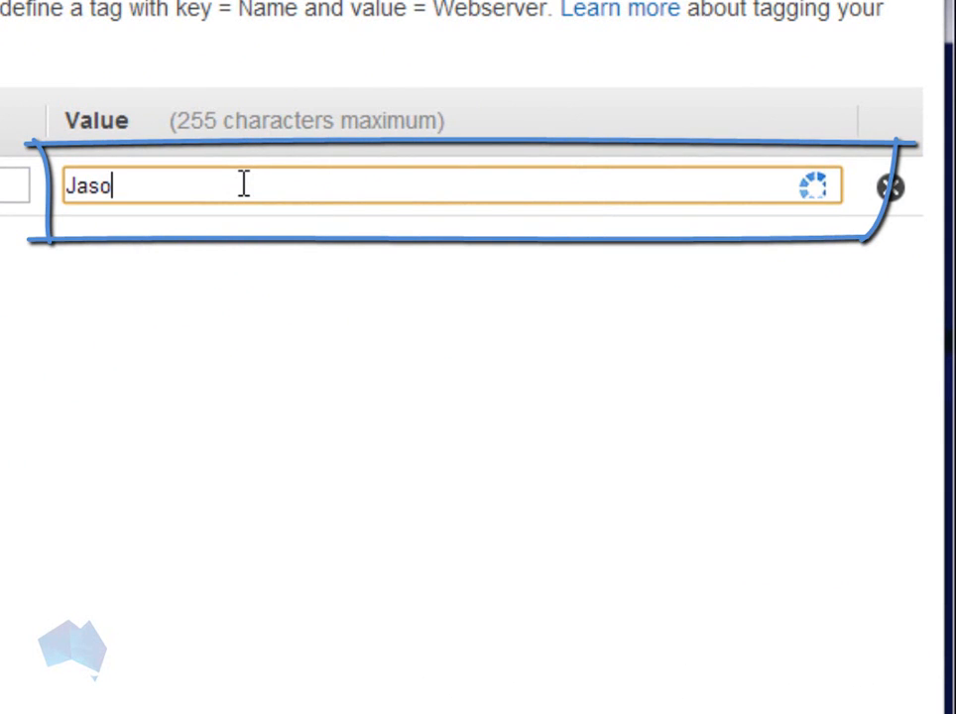
pyautogui.write('Famularo')
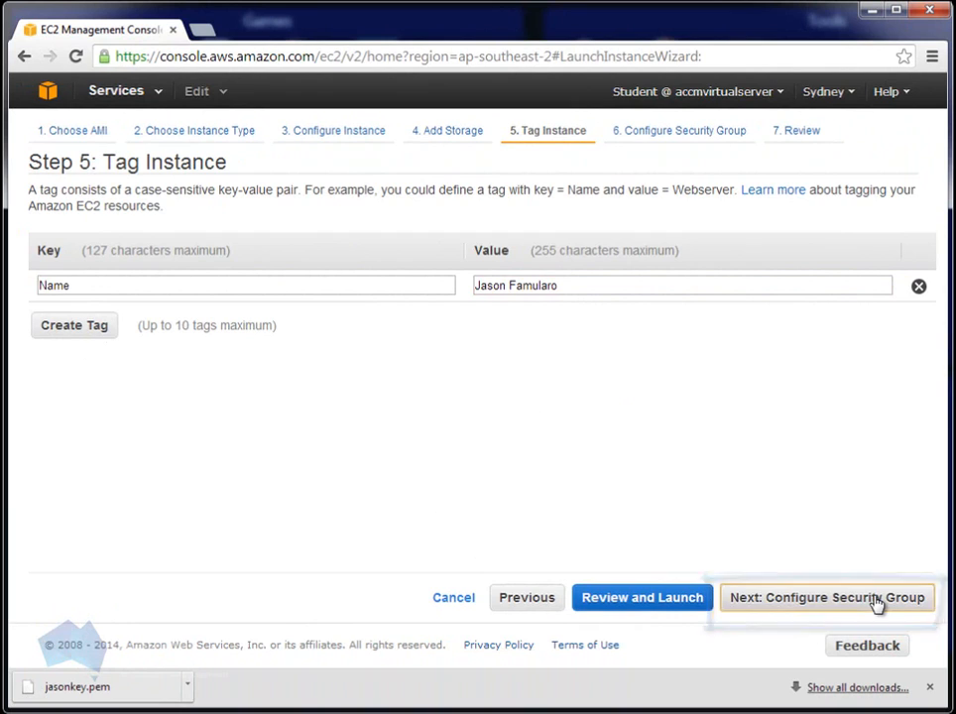
pyautogui.click(876, 600)
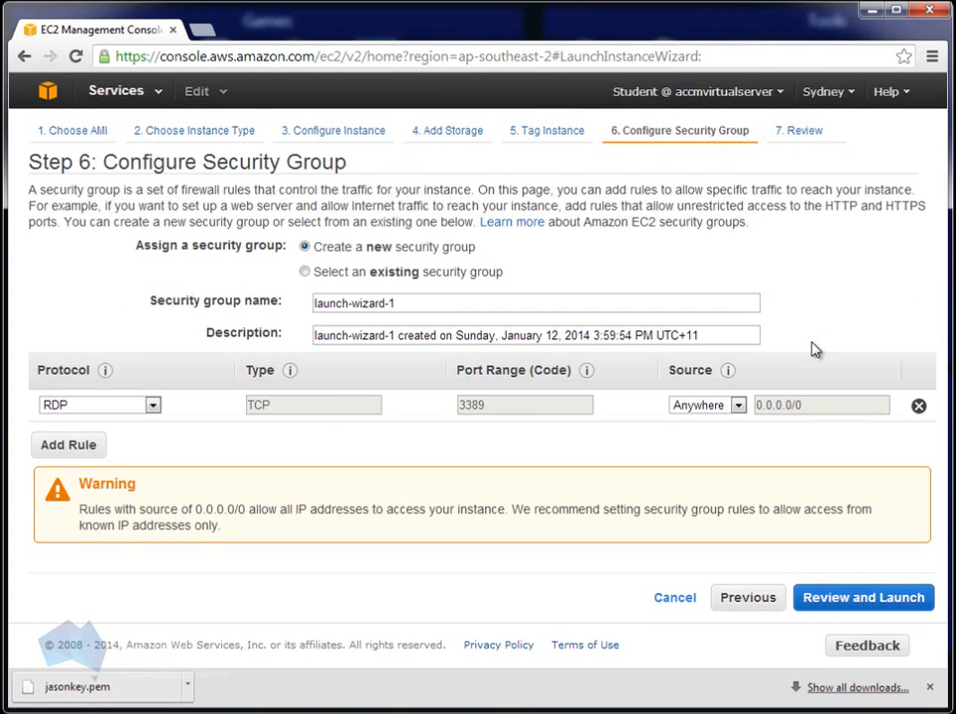
# - Assign the existing Open Access security group (sg-886774ea) and go to the launch review
pyautogui.click(307, 274)
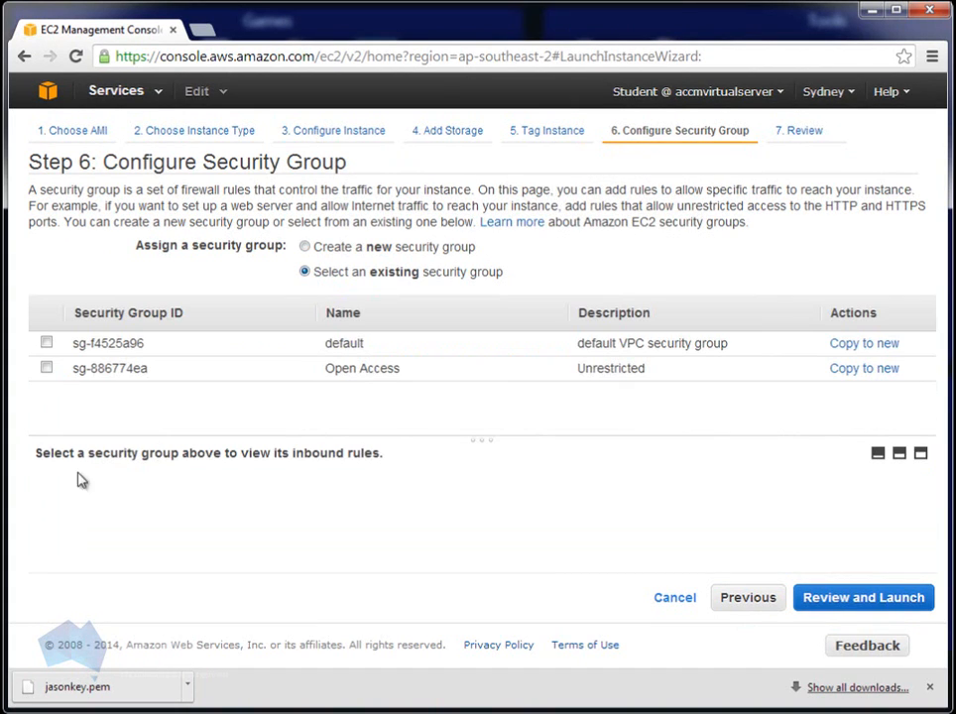
pyautogui.click(47, 369)
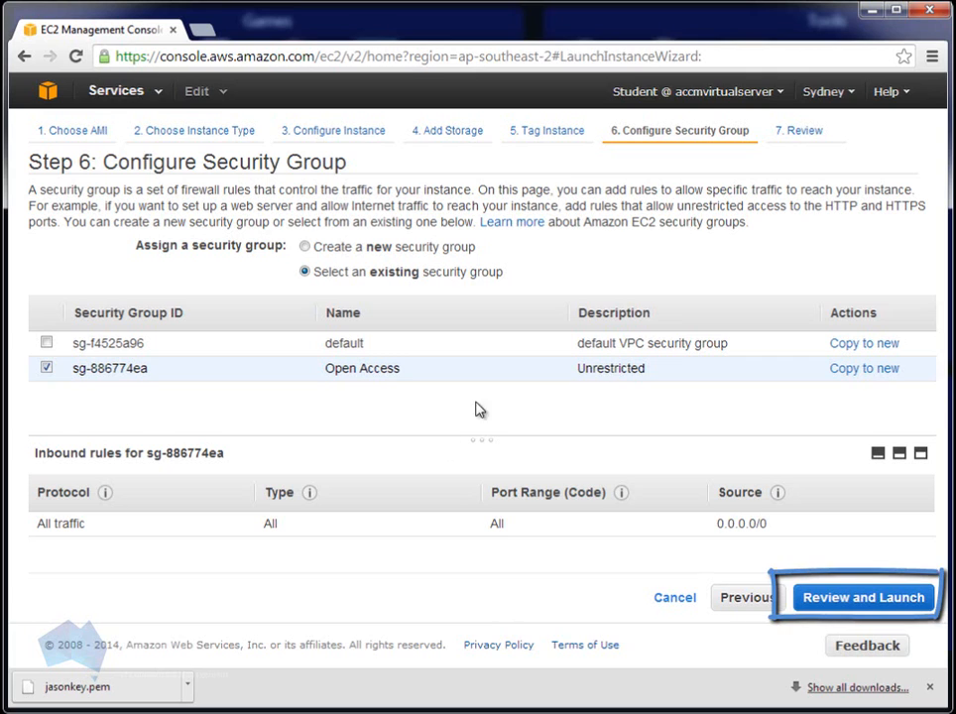
pyautogui.click(890, 603)
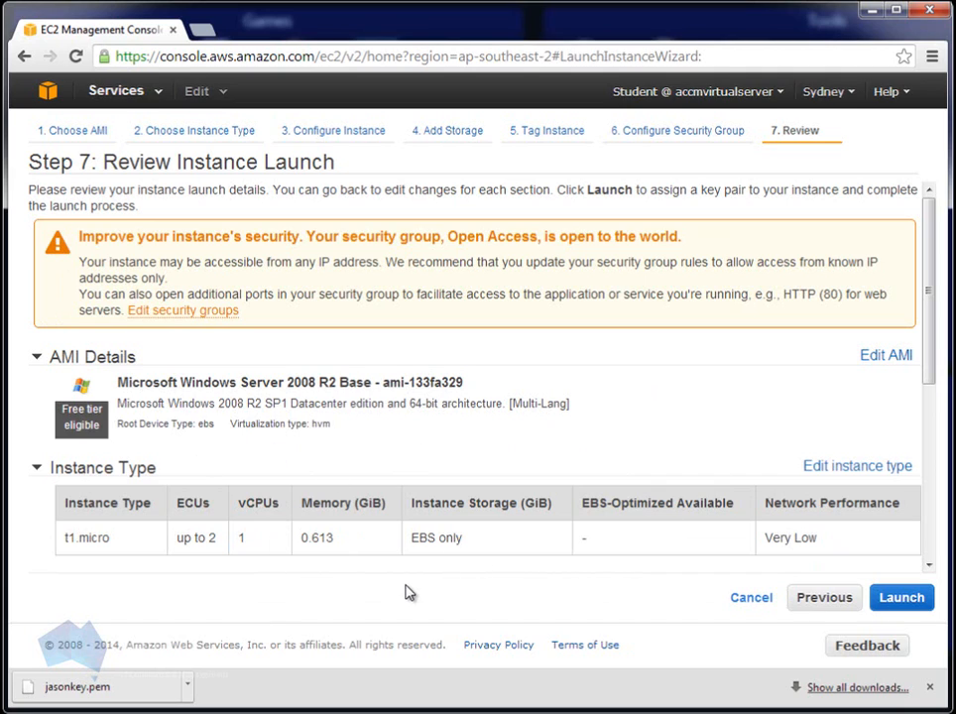
# - Confirm the t1.micro Windows Server 2008 R2 Base launch to reach key pair selection
pyautogui.click(920, 607)
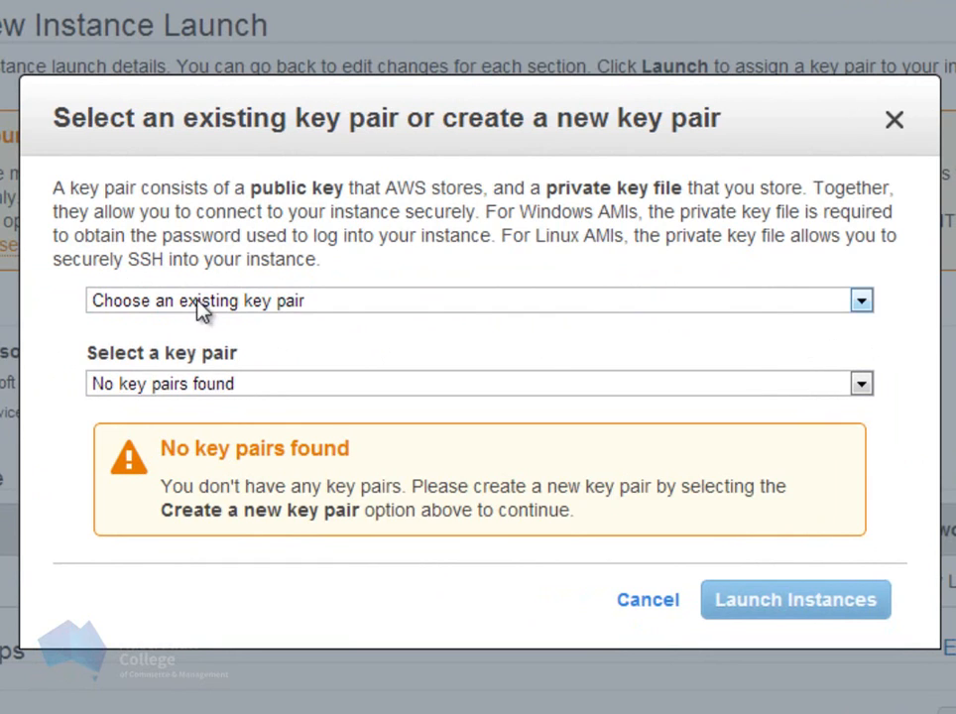
# - Create a new key pair named jasonkey and download its jasonkey.pem private key
pyautogui.click(354, 304)
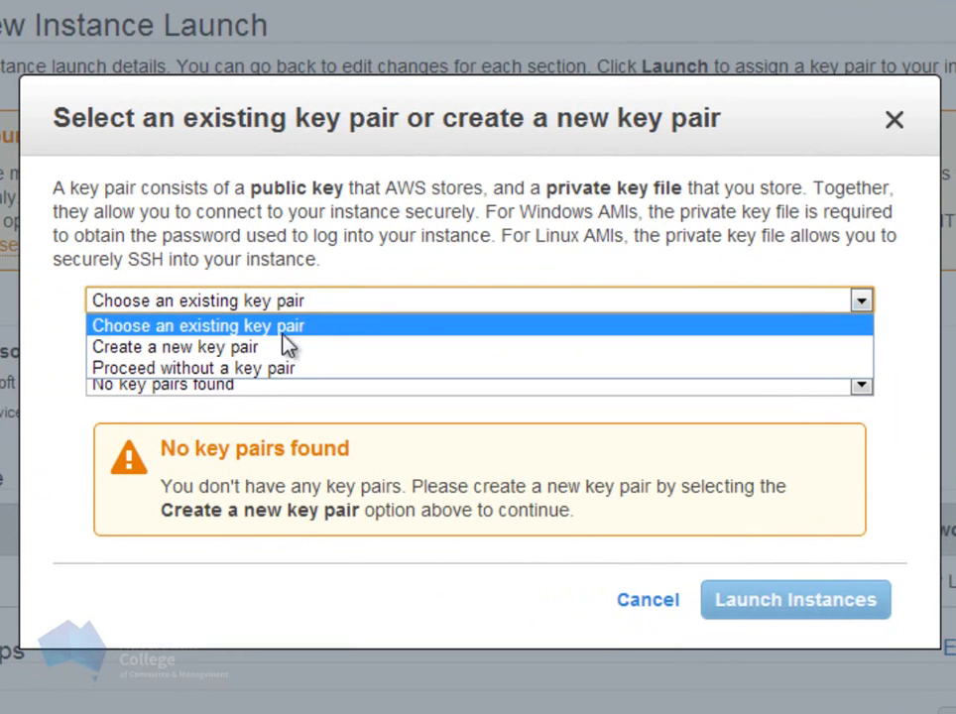
pyautogui.click(248, 354)
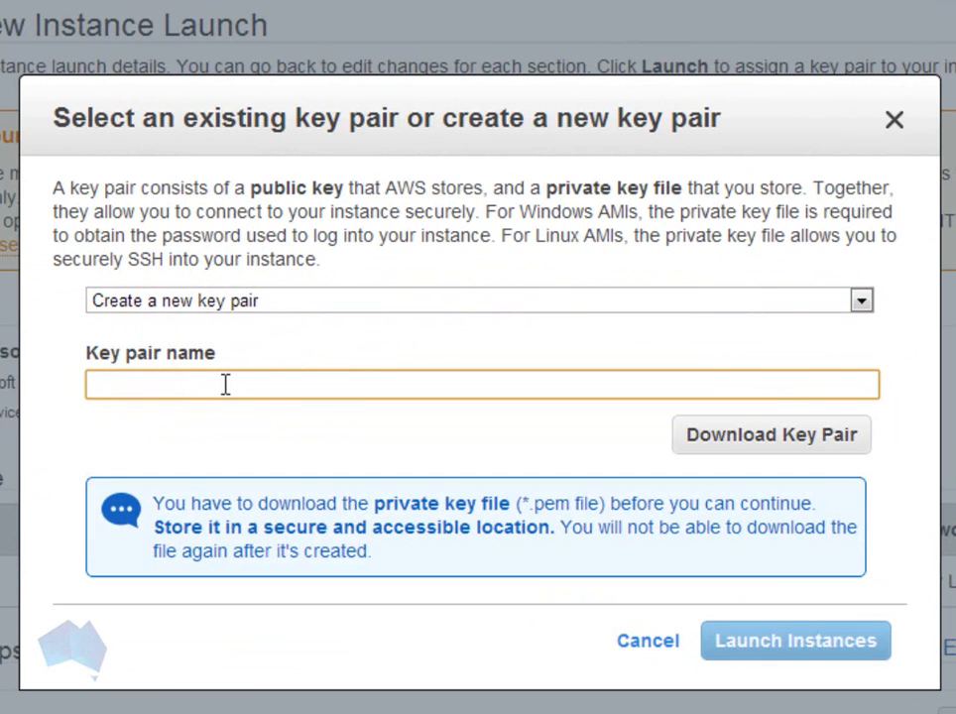
pyautogui.write('jasonkey')
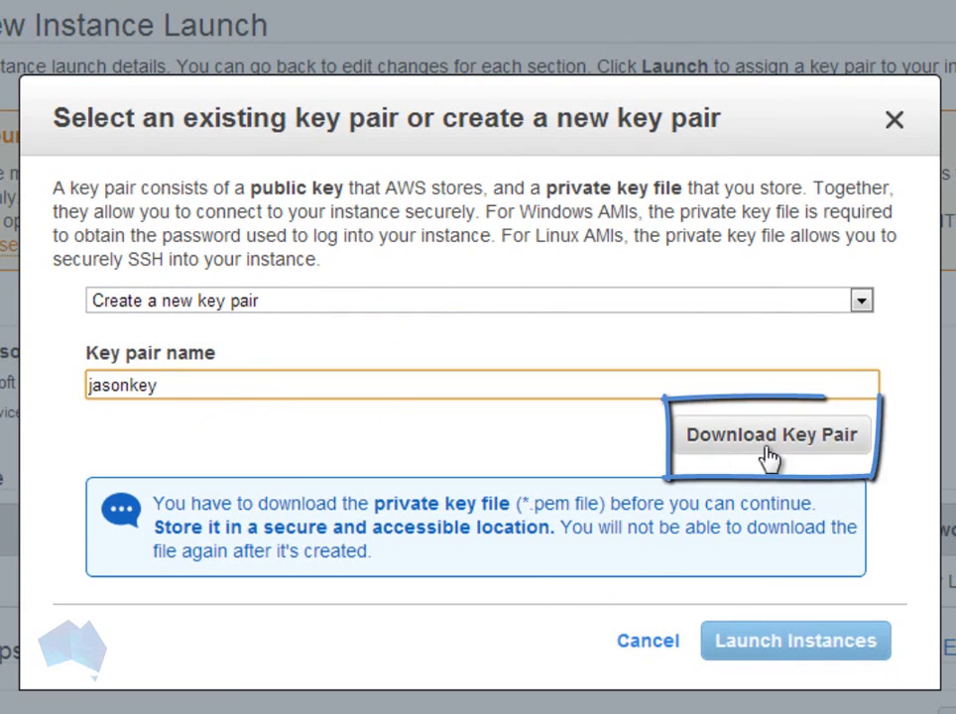
pyautogui.click(804, 446)
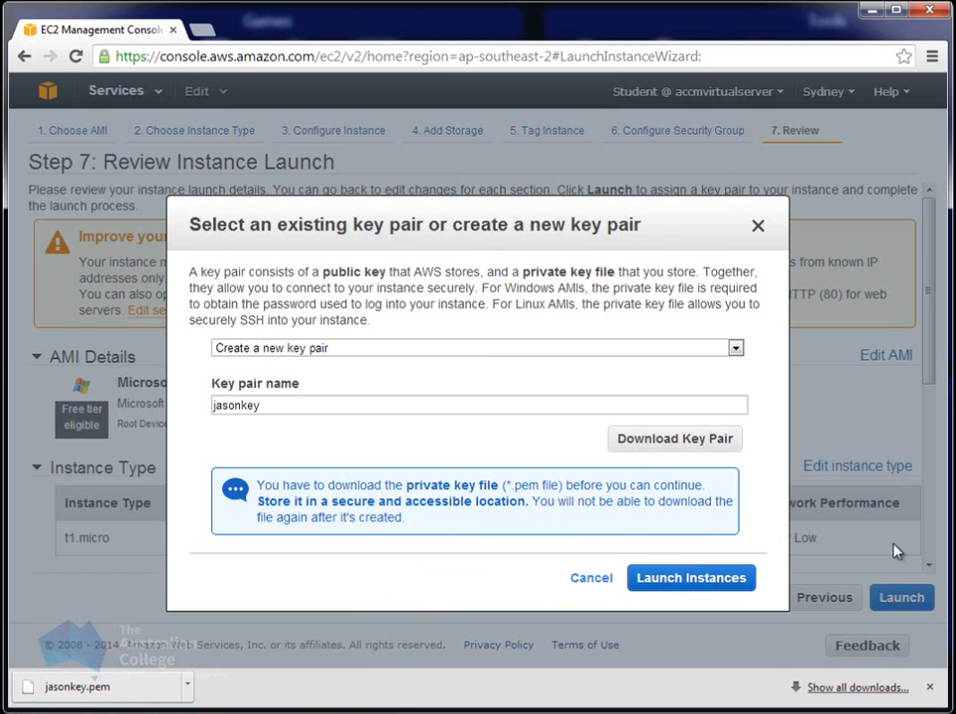
# - Launch the Windows instance with the new key pair and confirm i-9b2b1ba7 is launching
pyautogui.click(709, 582)
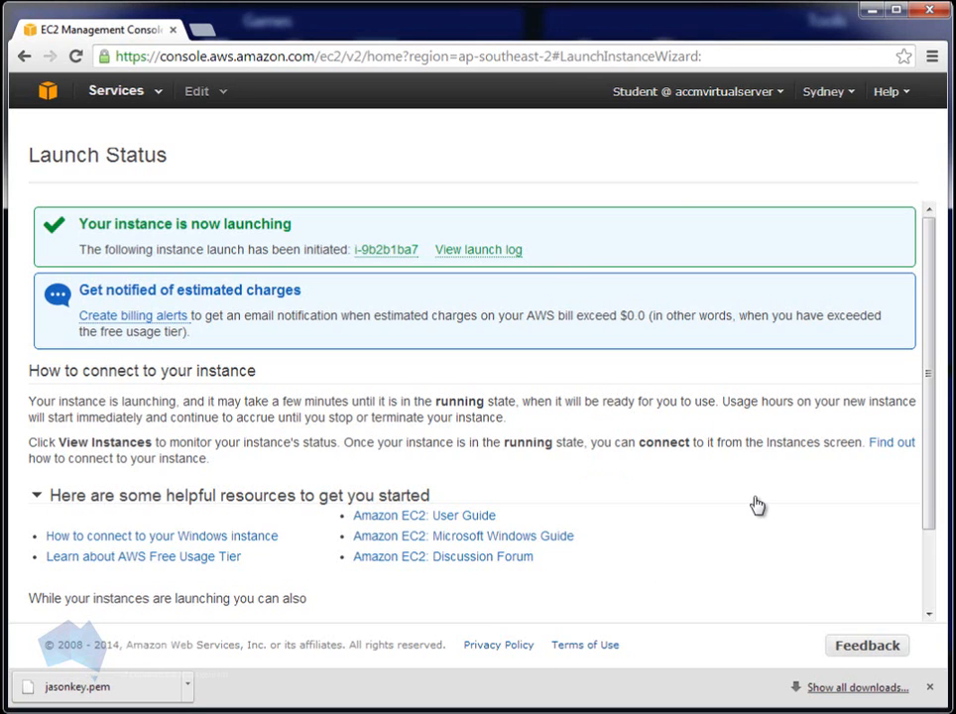
pyautogui.scroll(-1, 758, 506)
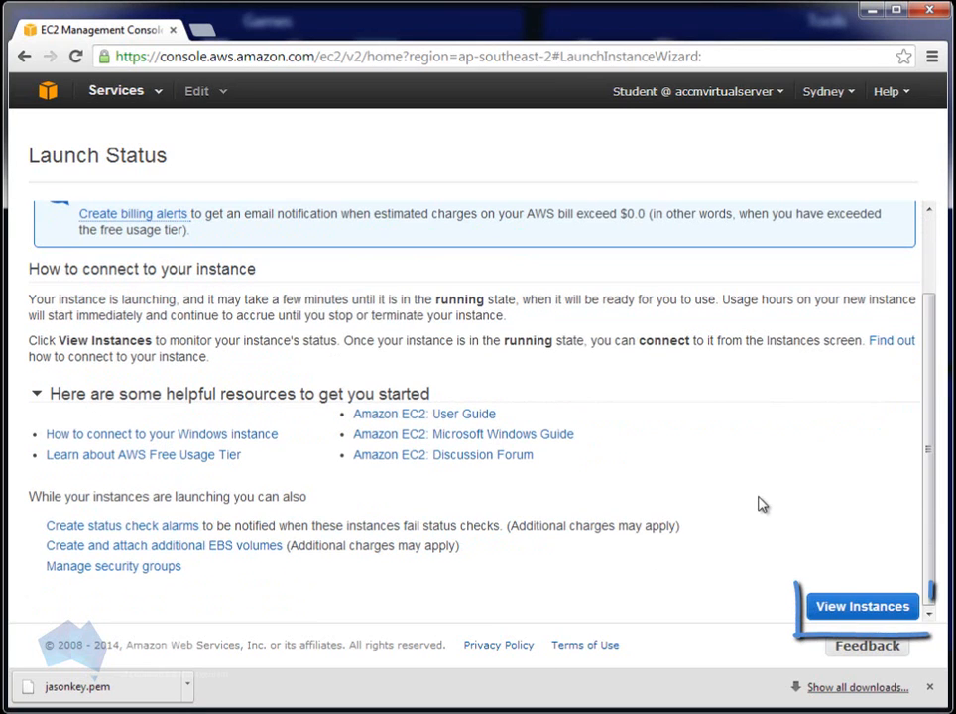
# - View the instances list and check i-9b2b1ba7's public IP 54.206.39.197 and key name
pyautogui.click(862, 606)
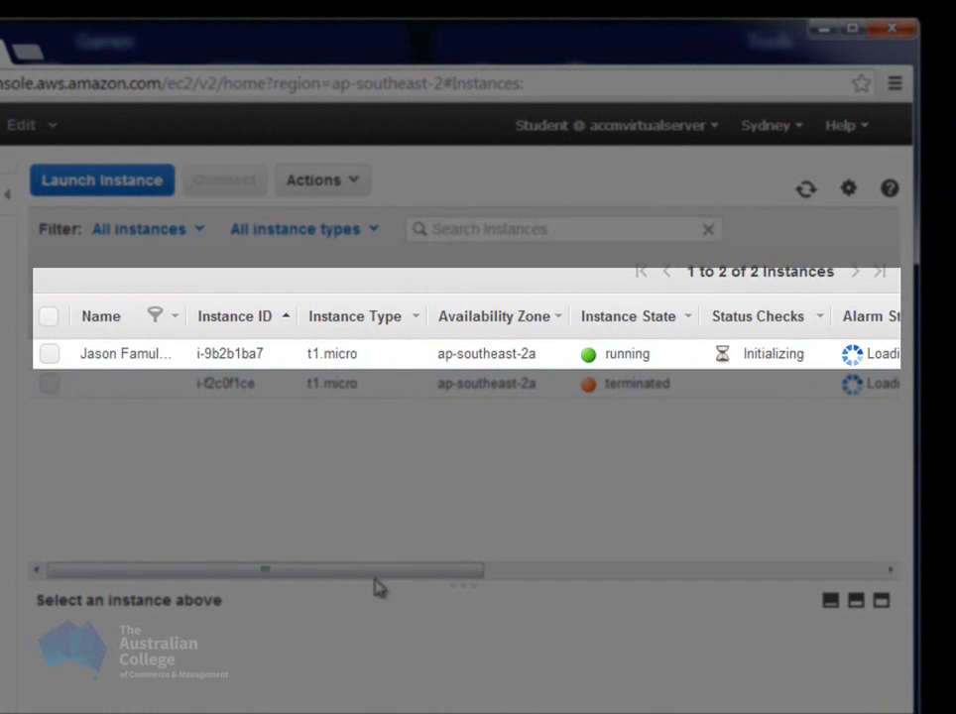
pyautogui.moveTo(418, 577); pyautogui.dragTo(711, 587)
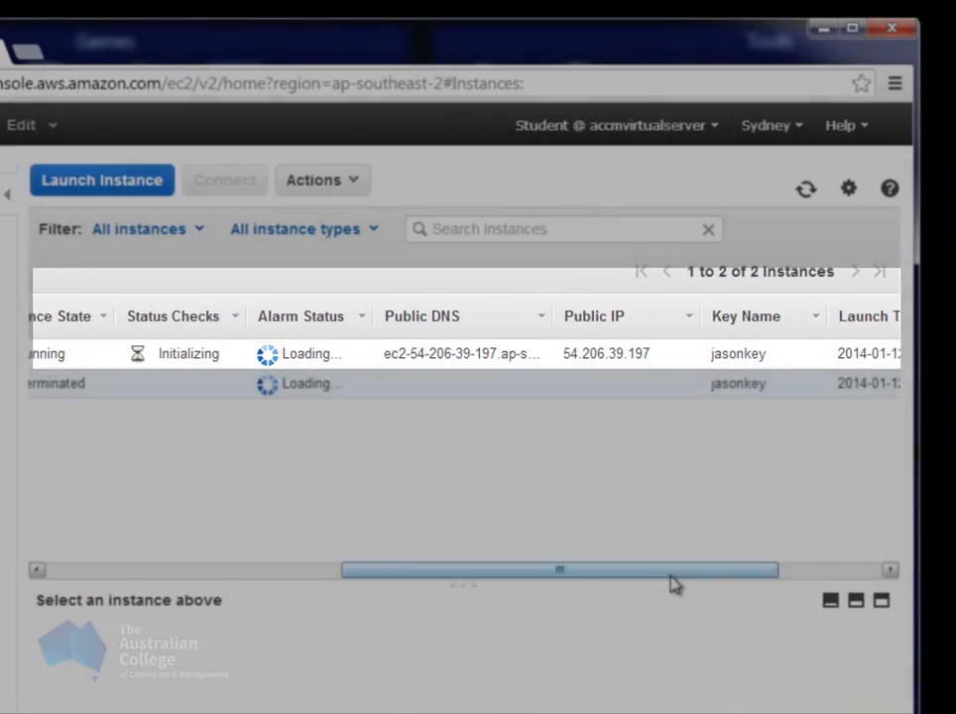
pyautogui.moveTo(672, 585); pyautogui.dragTo(397, 604)
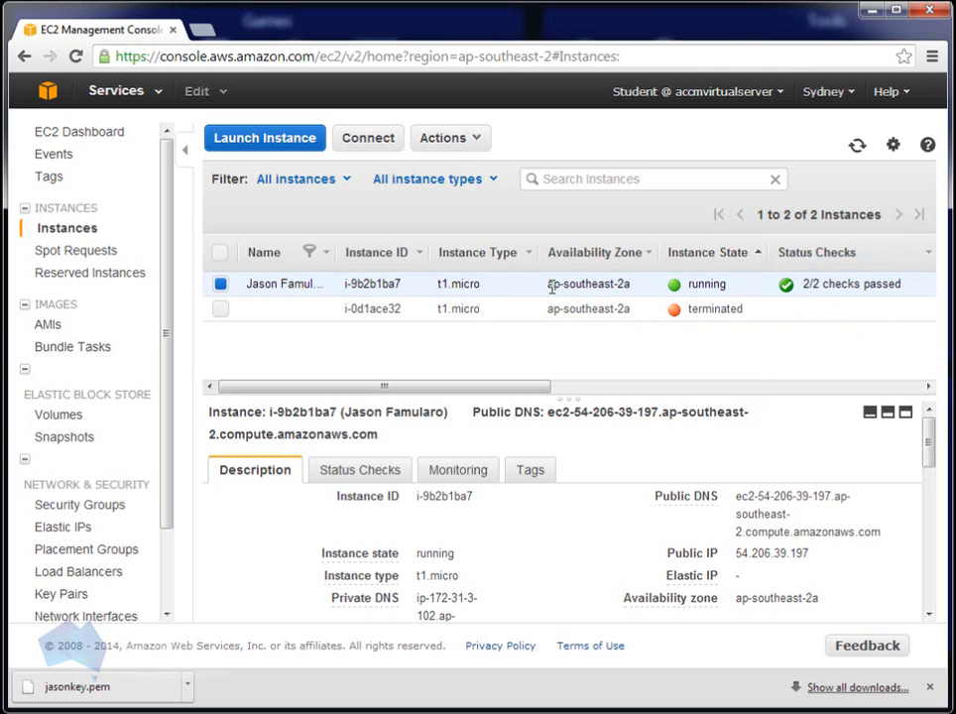
# - Choose Get Windows Password from instance i-9b2b1ba7's context menu
pyautogui.click(483, 141)
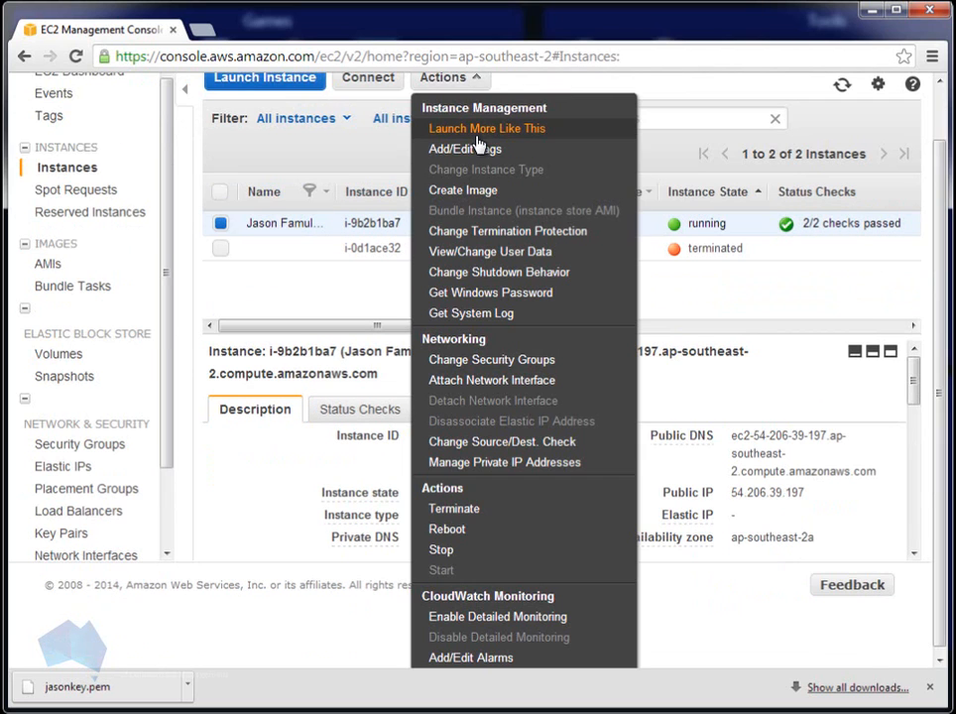
pyautogui.click(470, 77)
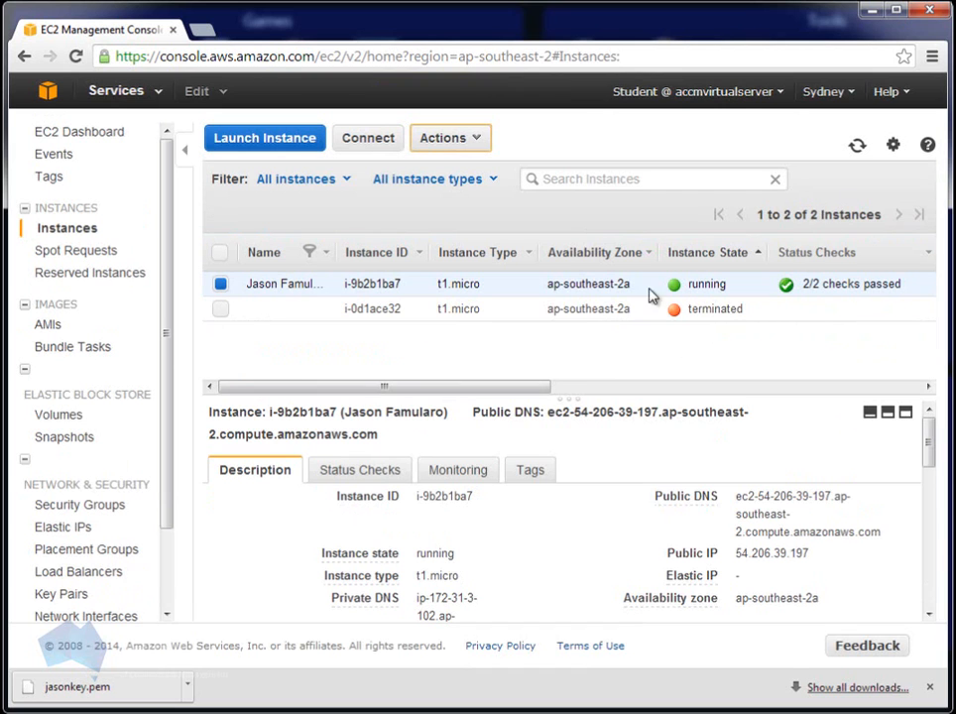
pyautogui.rightClick(542, 293)
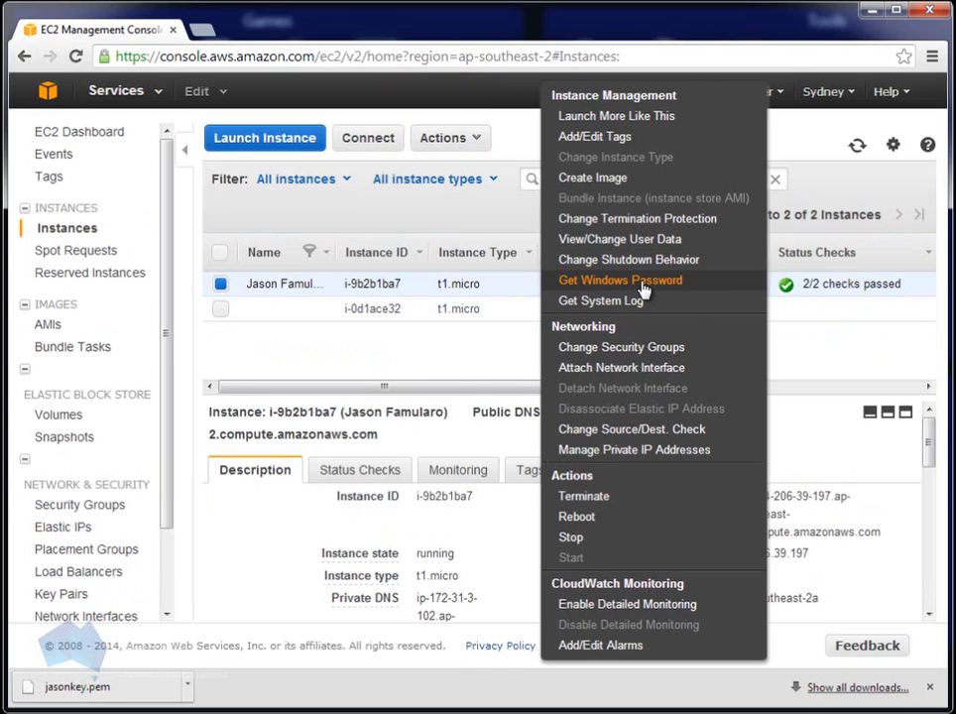
pyautogui.click(683, 283)
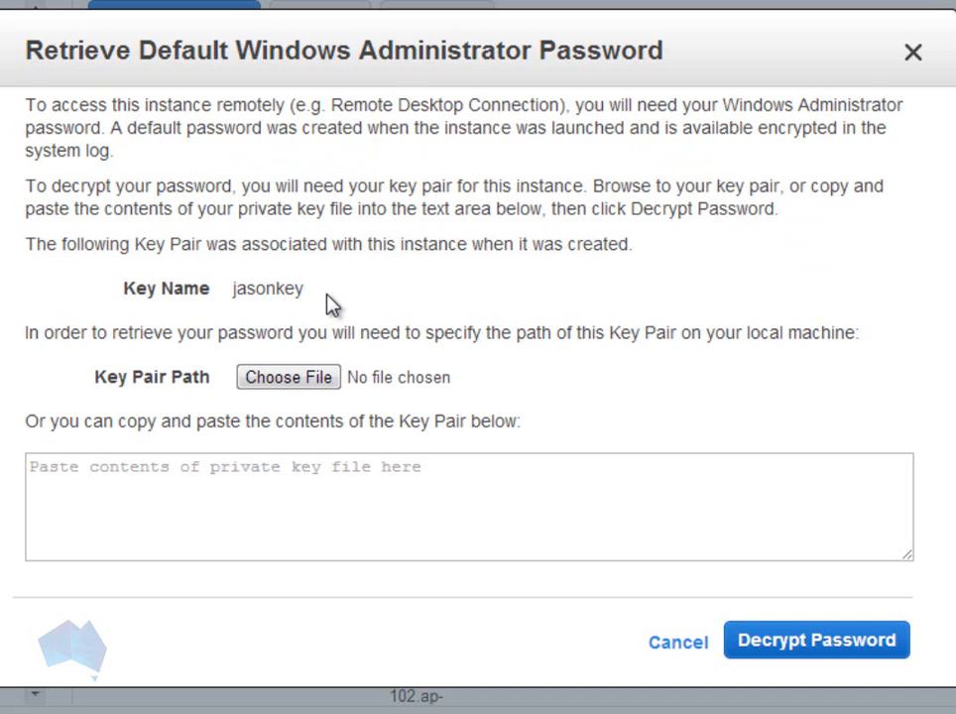
# - Load the jasonkey.pem key file and decrypt the Administrator password
pyautogui.moveTo(308, 289); pyautogui.dragTo(218, 297)
pyautogui.click(280, 291)
pyautogui.click(319, 375)
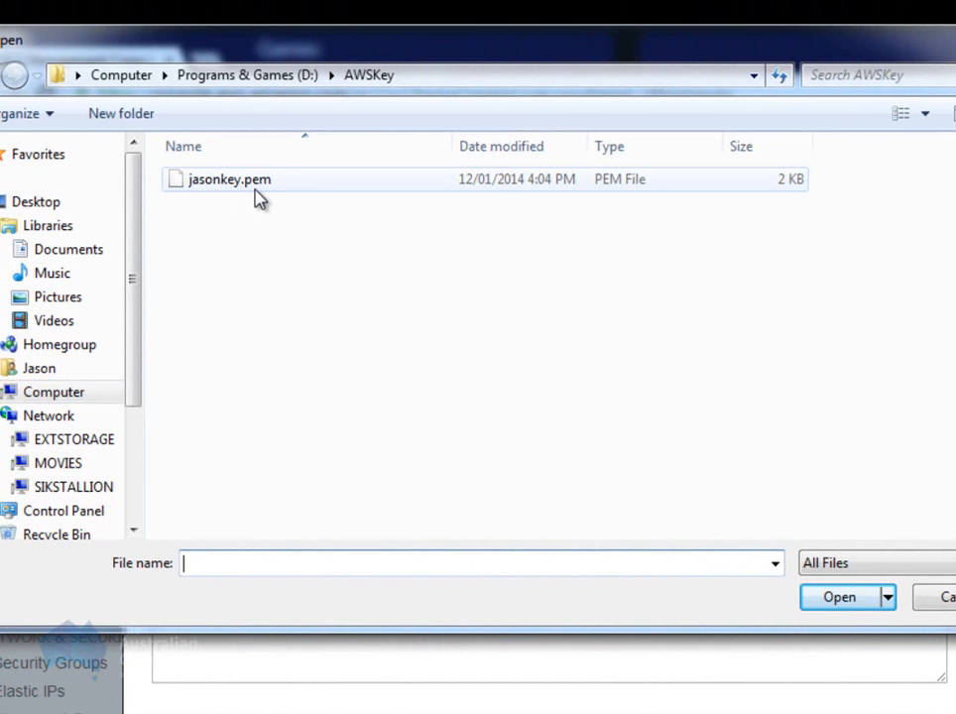
pyautogui.click(250, 194)
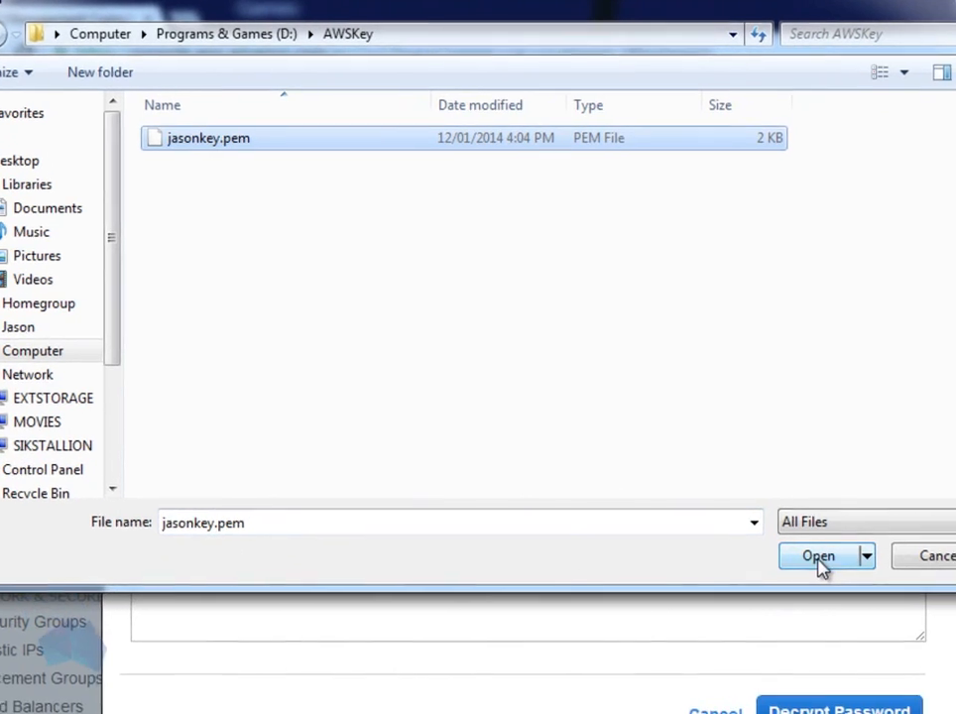
pyautogui.click(824, 602)
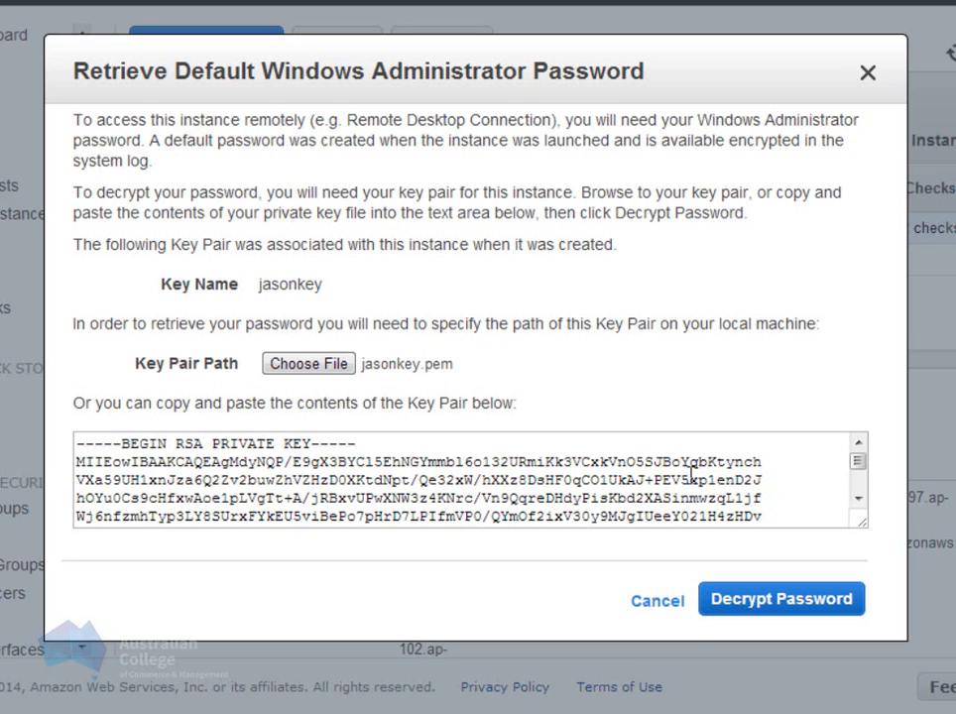
pyautogui.click(789, 603)
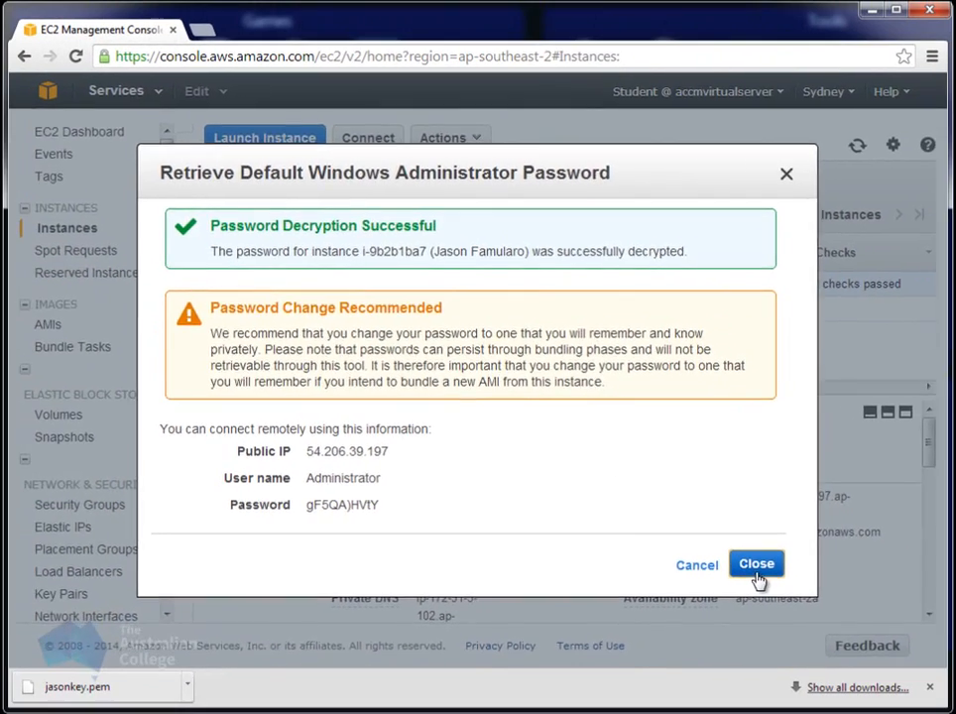
# - Close the decrypted password details for 54.206.39.197
pyautogui.click(757, 565)
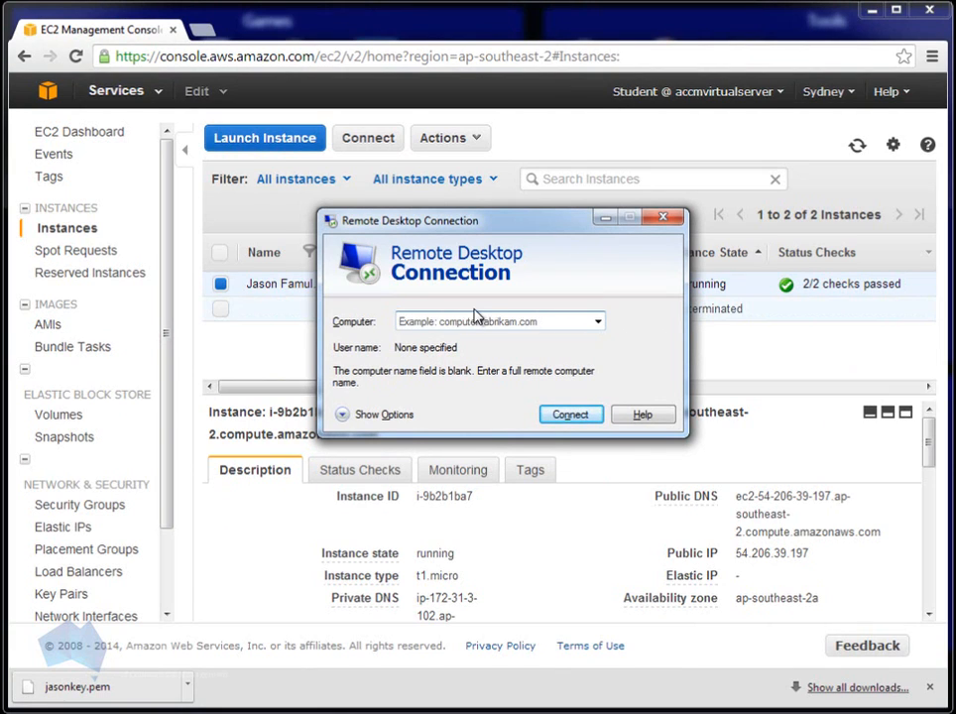
# - Connect Remote Desktop to the instance at 54.206.39.197
pyautogui.write('54.206.39.197')
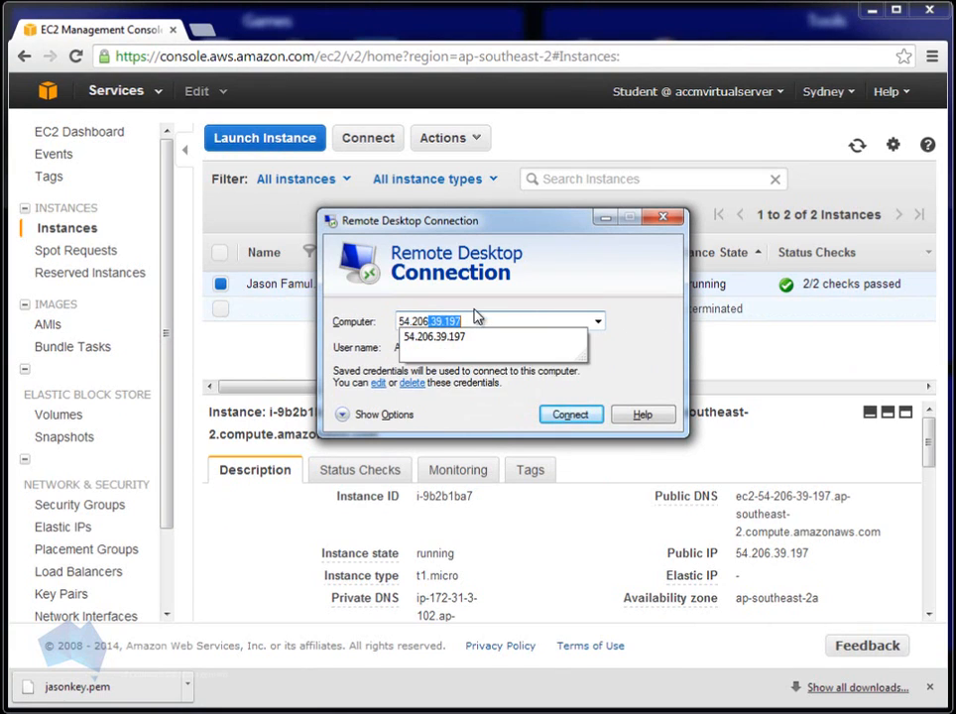
pyautogui.click(512, 318)
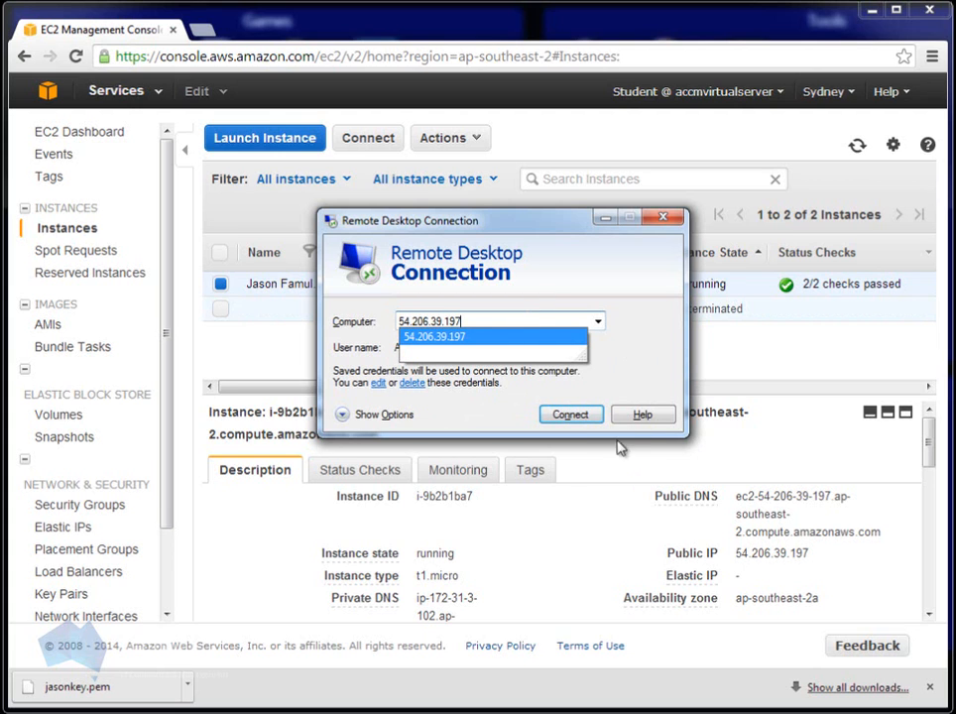
pyautogui.click(577, 415)
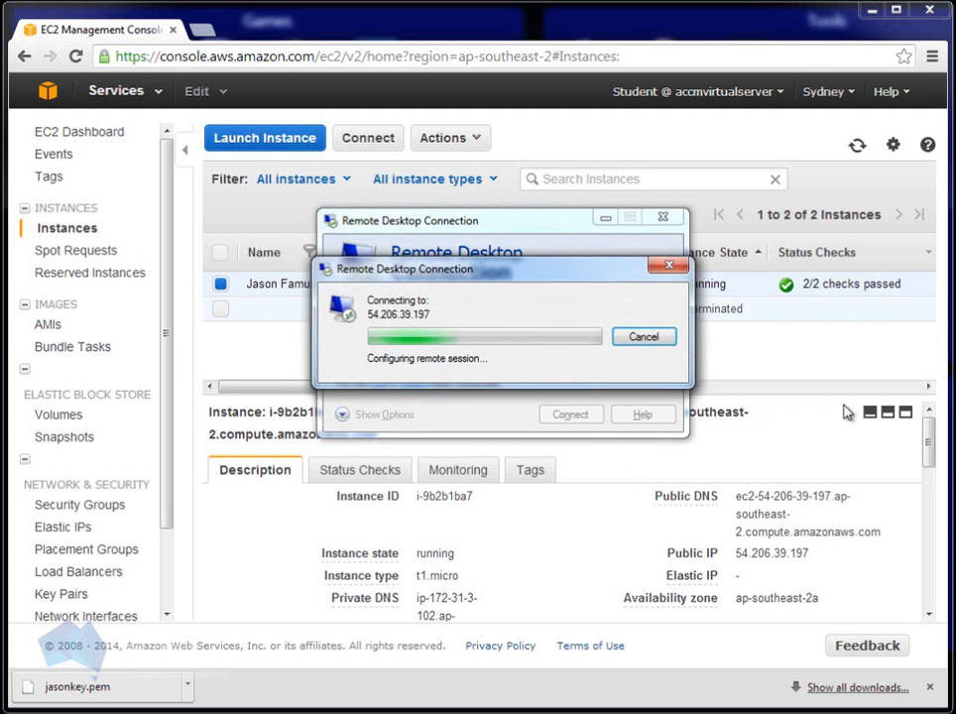